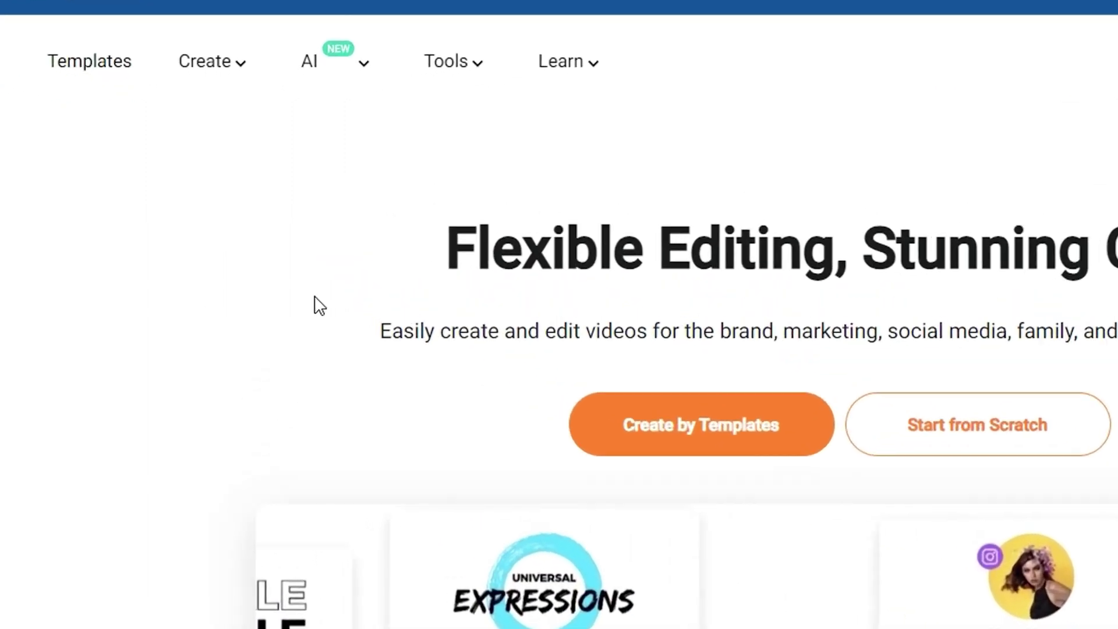
# Launch FlexClip's AI Video Script tool from the homepage's AI menu
pyautogui.moveTo(362, 65)
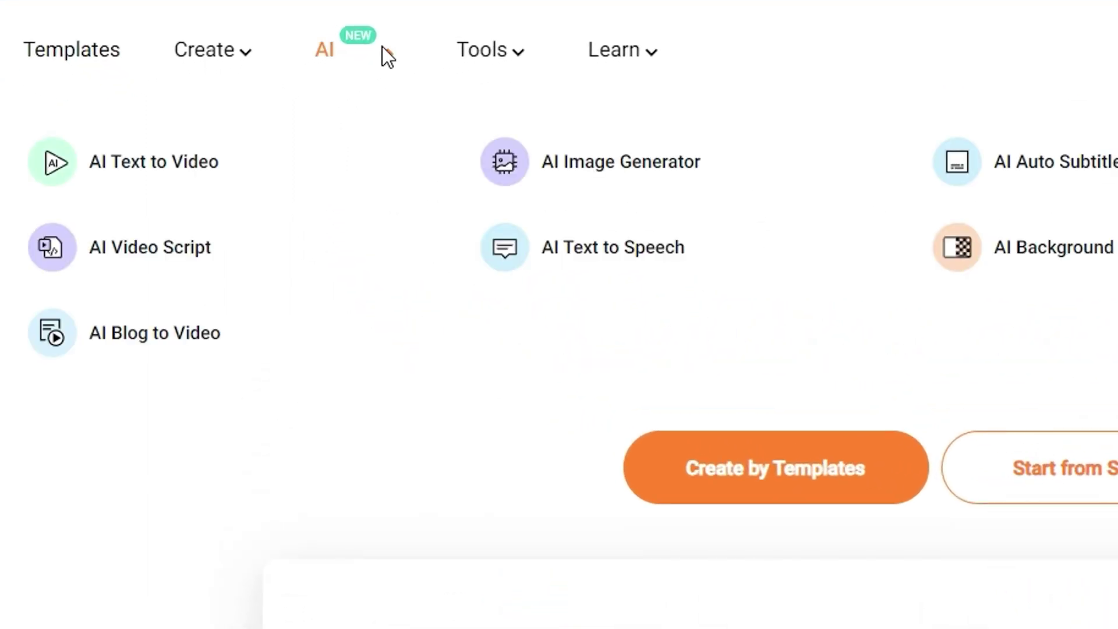
pyautogui.click(159, 256)
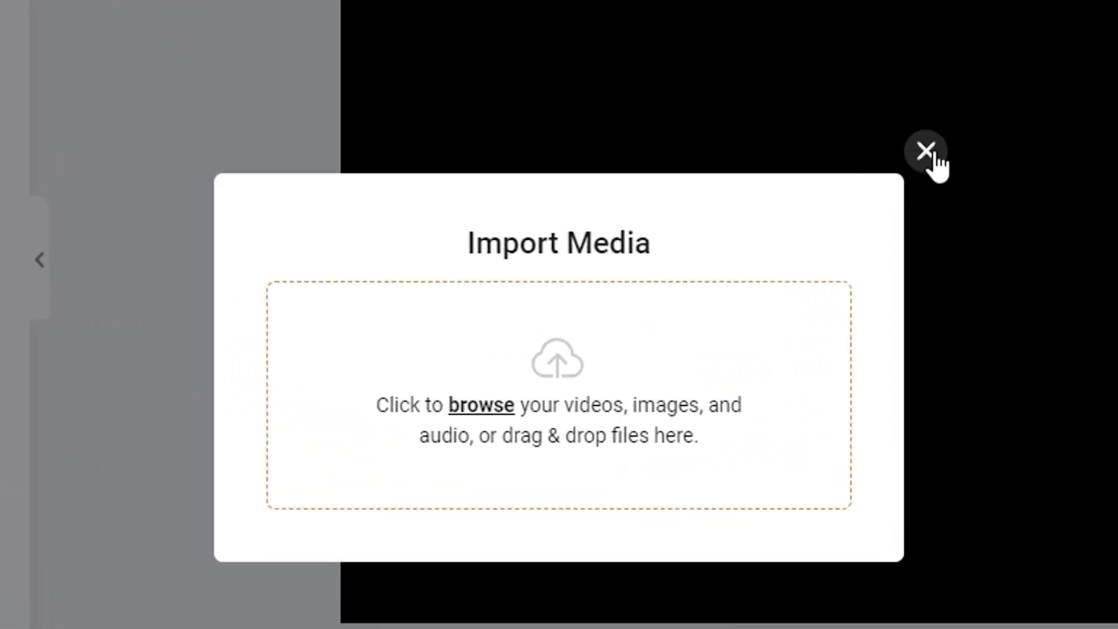
# Close the Import Media dialog to reveal the empty AI Video Script description box
pyautogui.click(926, 153)
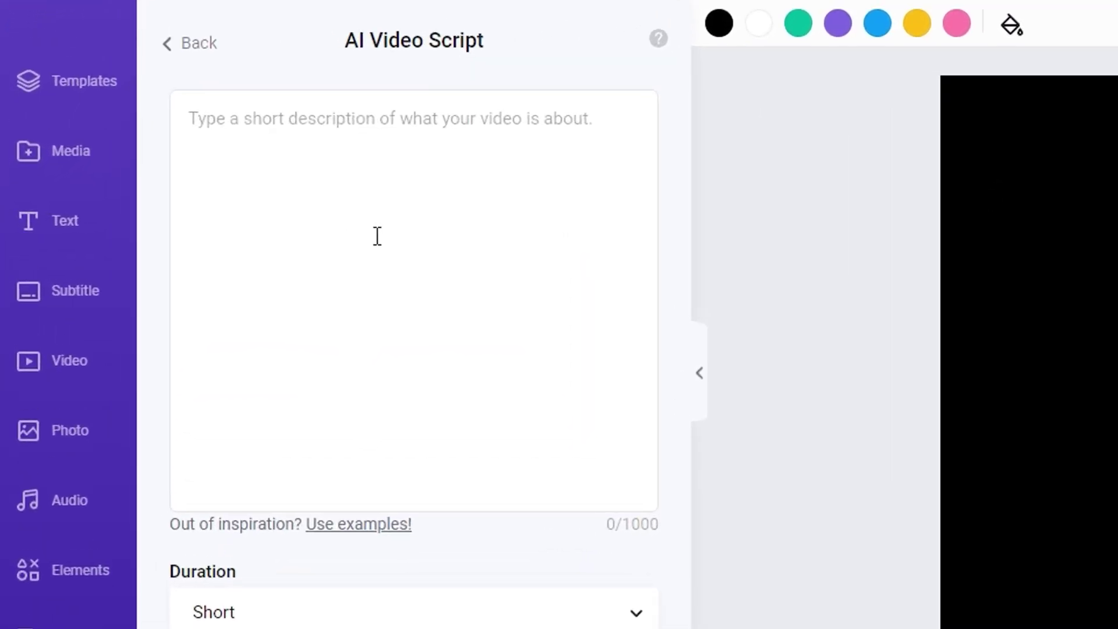
# Paste '5 benefits of going to the gym' as the description and set duration to Medium
pyautogui.click(318, 149)
pyautogui.write('5 benefits of going to the gym')
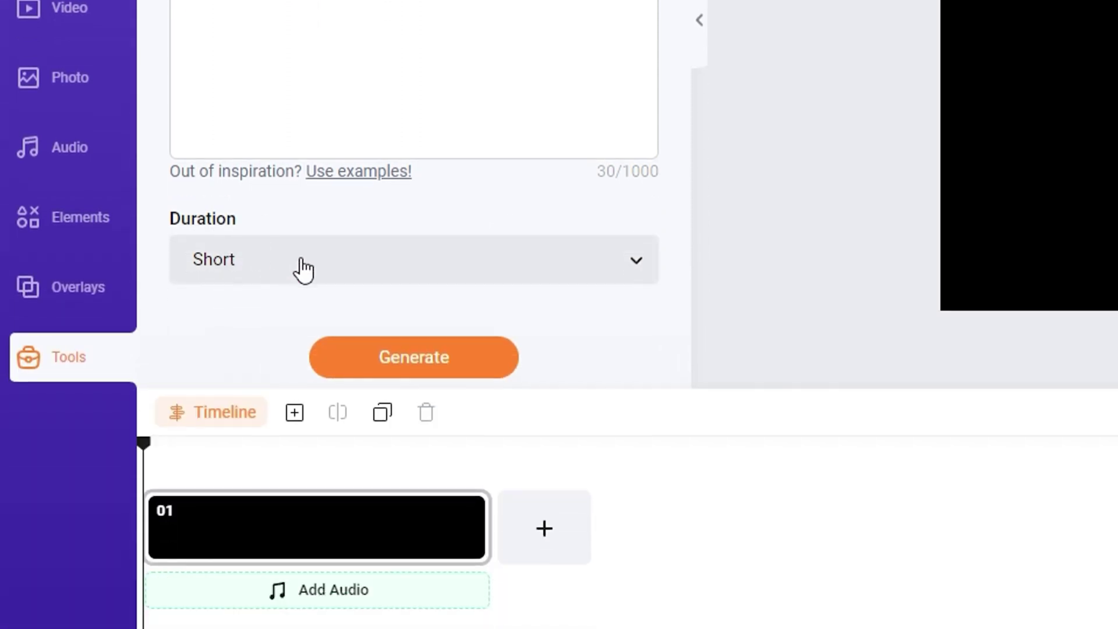
pyautogui.click(353, 270)
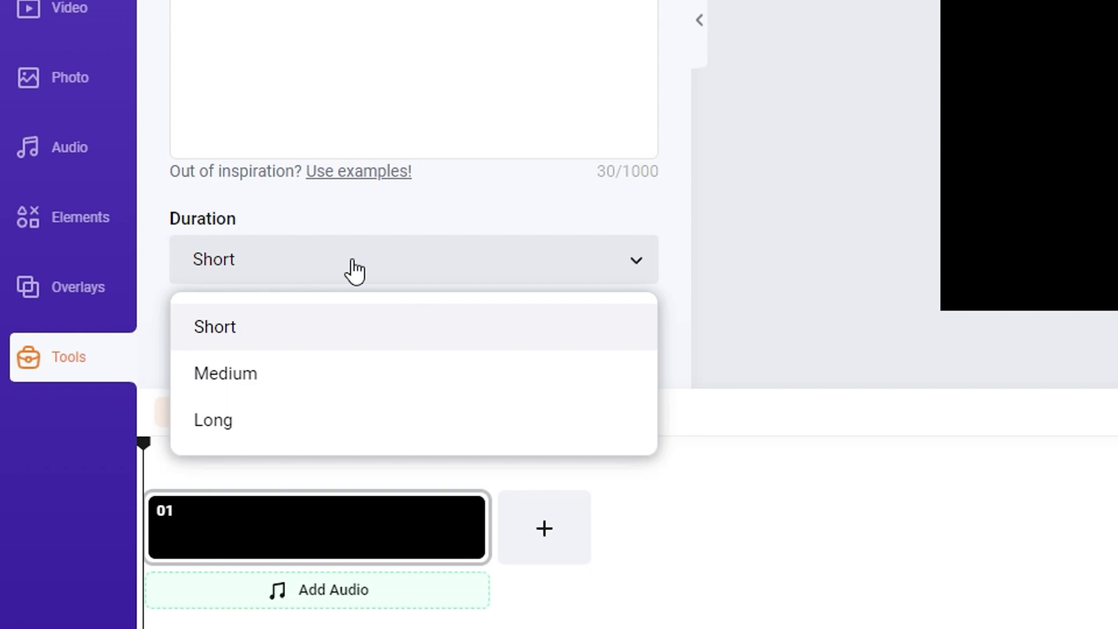
pyautogui.click(245, 394)
pyautogui.click(251, 274)
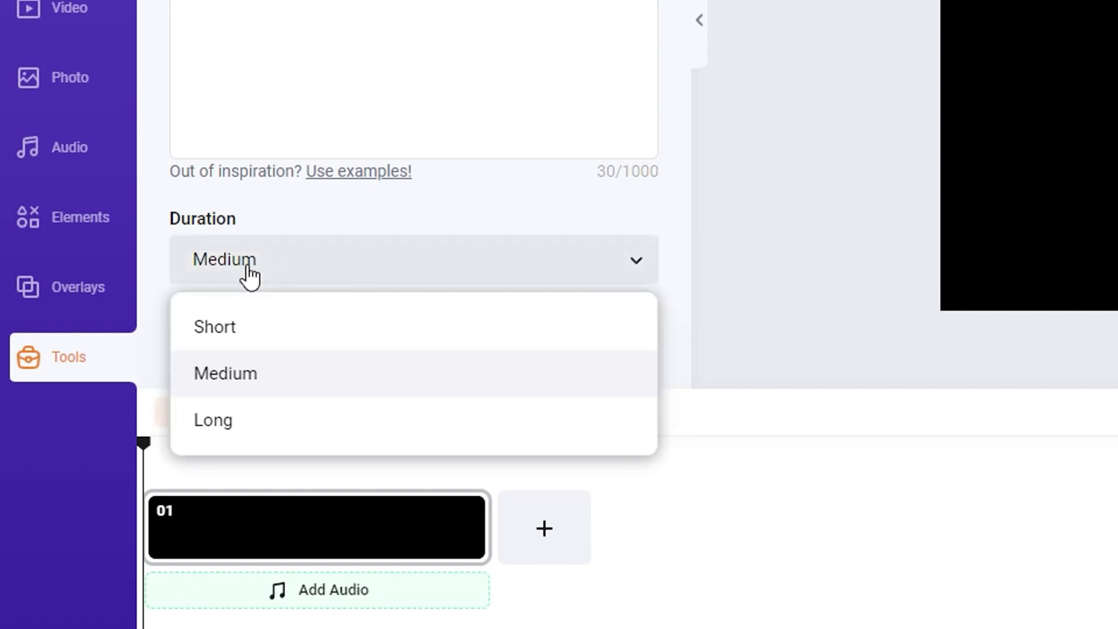
pyautogui.click(247, 386)
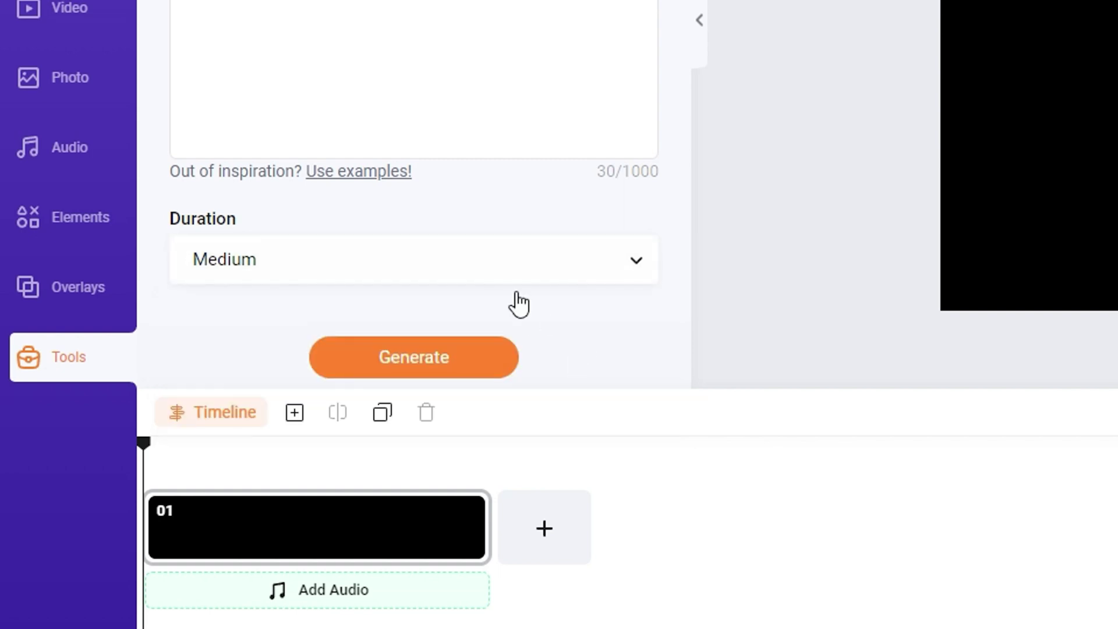
# Start script generation, then sign in with a Google account when prompted
pyautogui.click(479, 362)
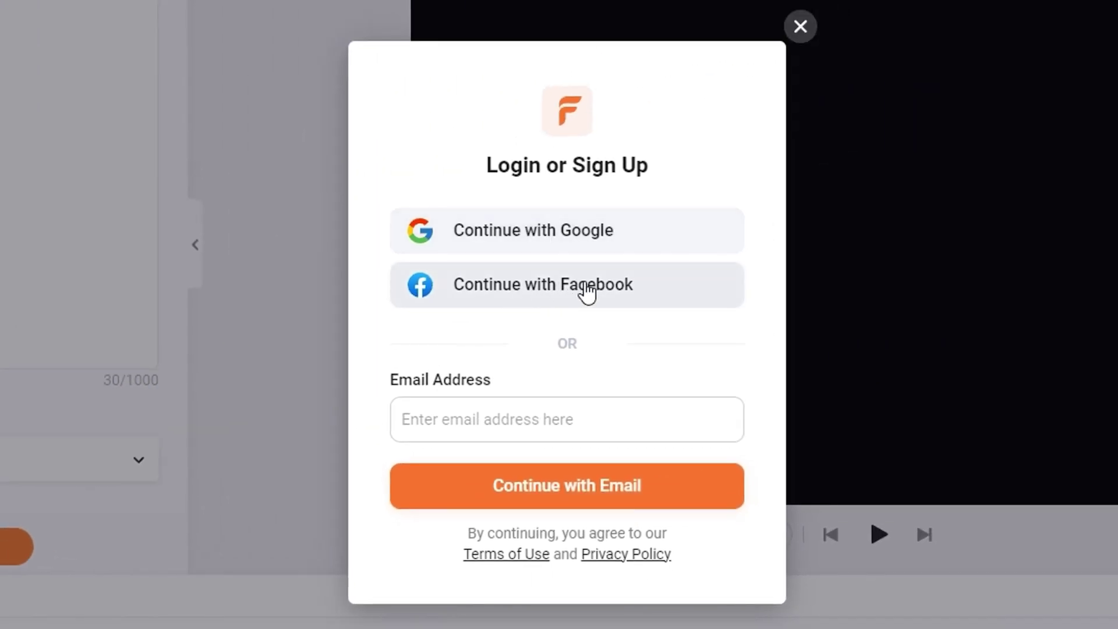
pyautogui.click(492, 235)
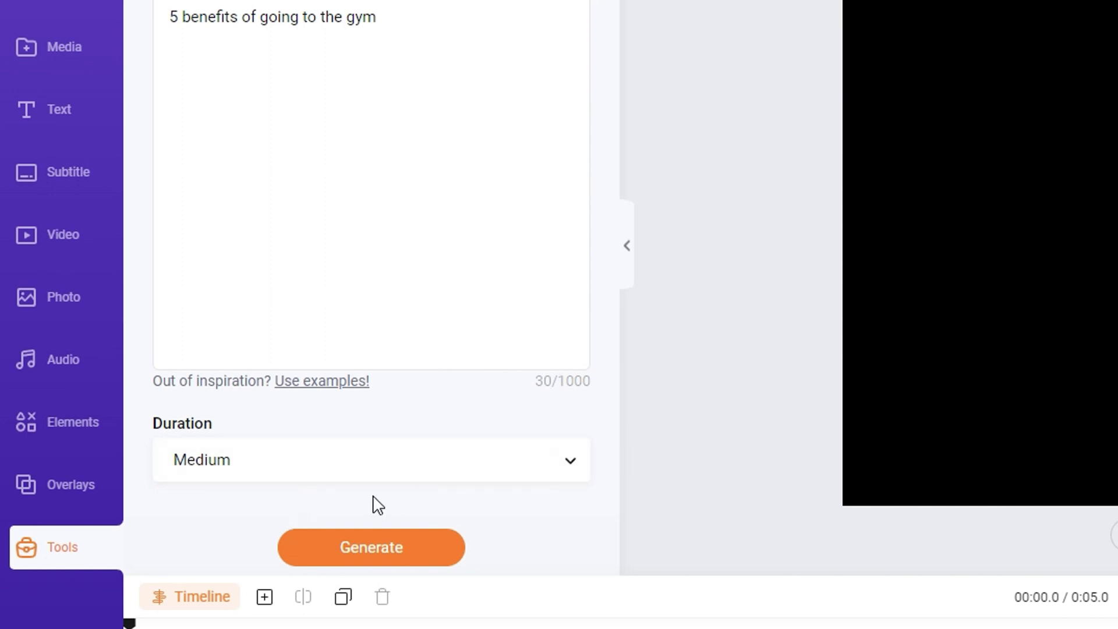
# Generate the gym benefits script and scroll through Scenes 1–7 to review it
pyautogui.click(387, 554)
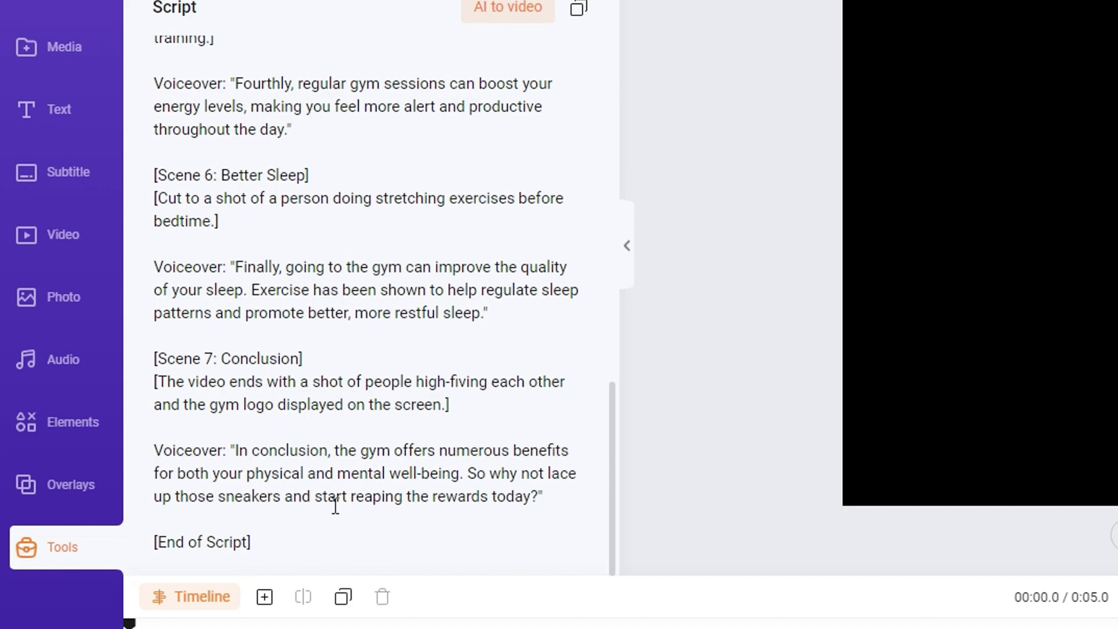
pyautogui.scroll(10, 304, 506)
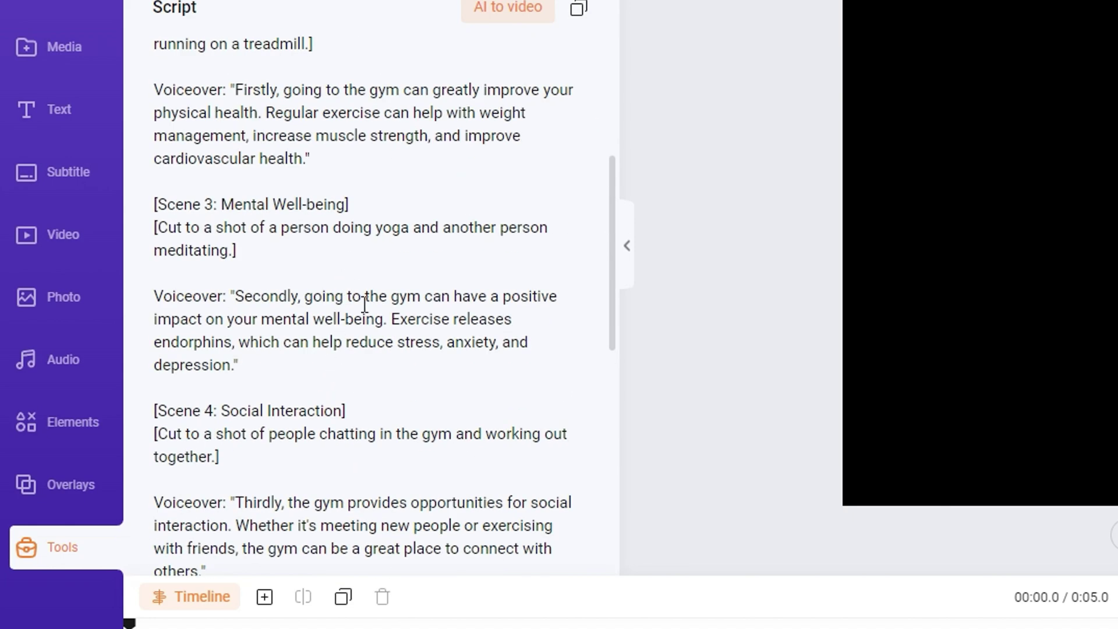
pyautogui.scroll(6, 365, 303)
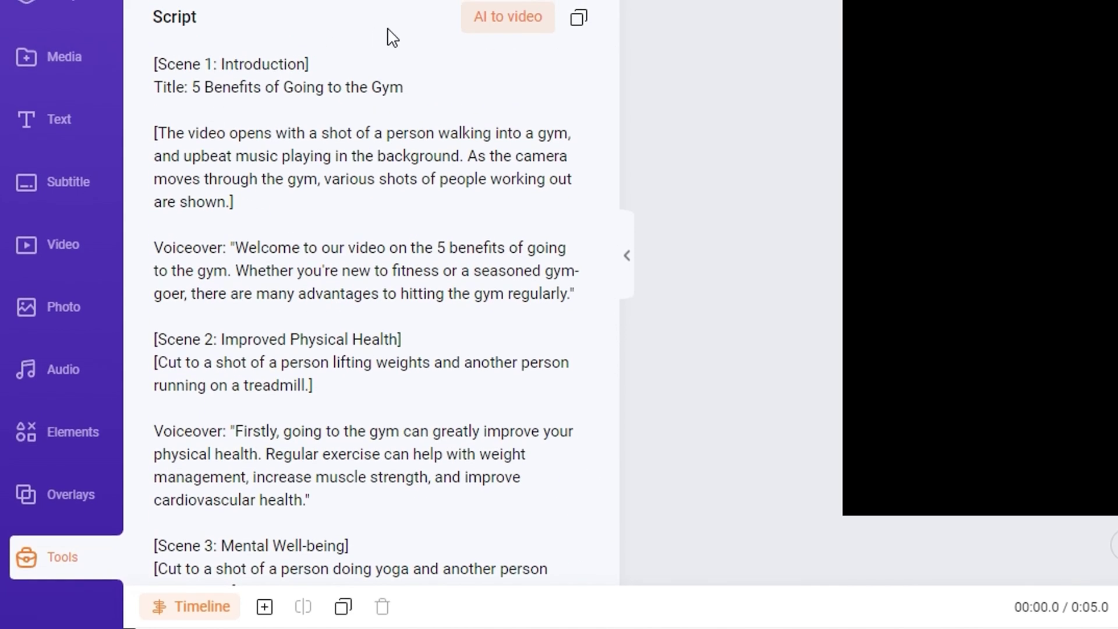
pyautogui.scroll(-15, 375, 231)
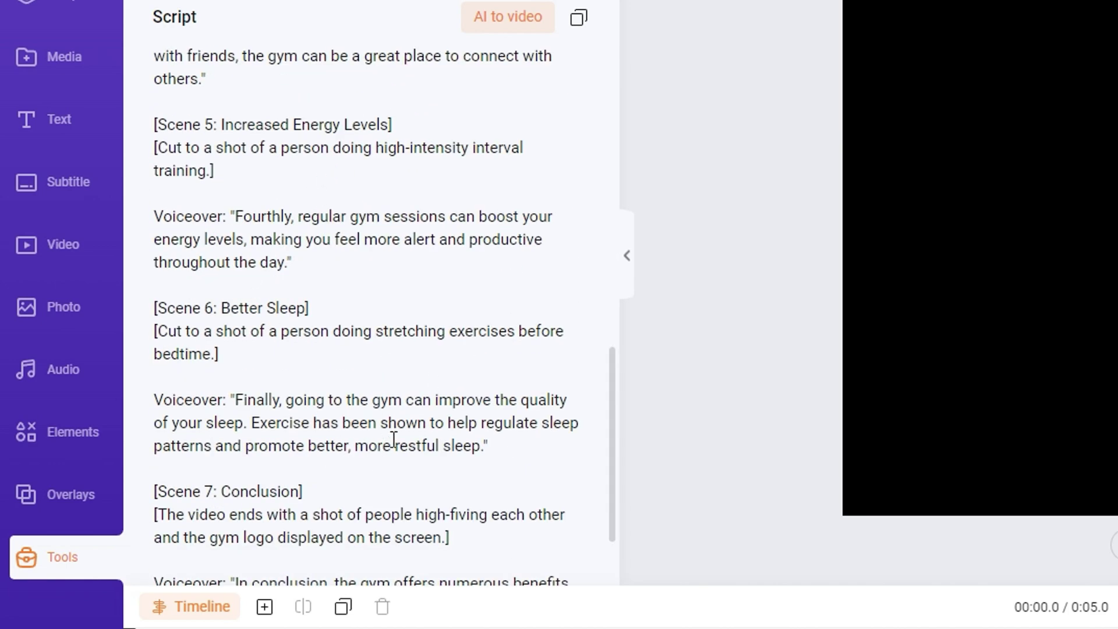
pyautogui.scroll(12, 396, 408)
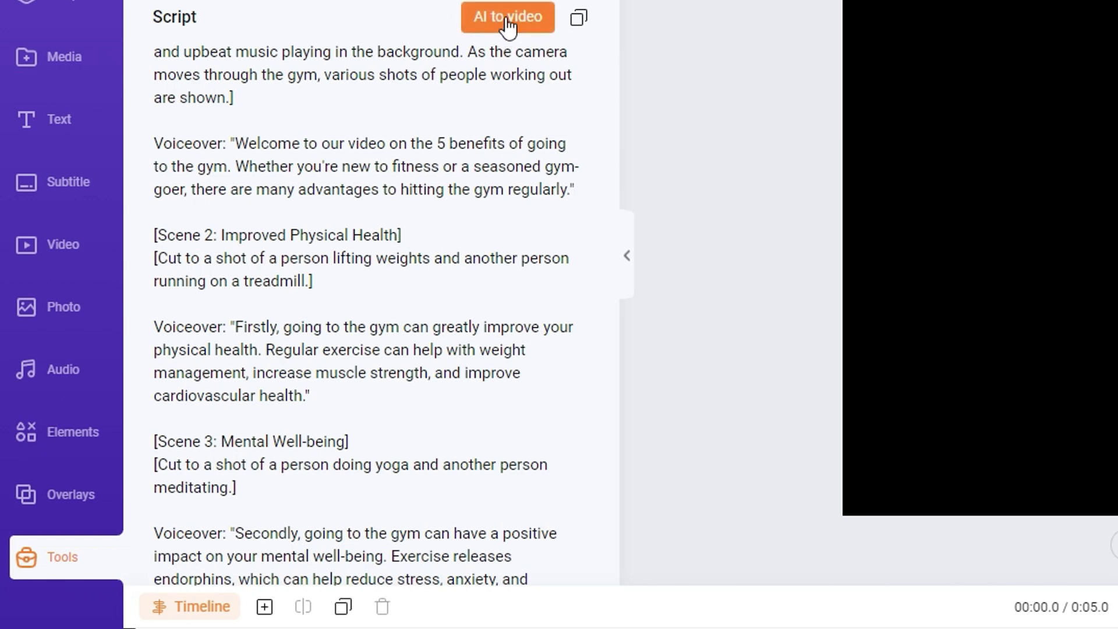
# Convert the script with AI to video, keeping AI Creation and the default subtitle style
pyautogui.click(507, 25)
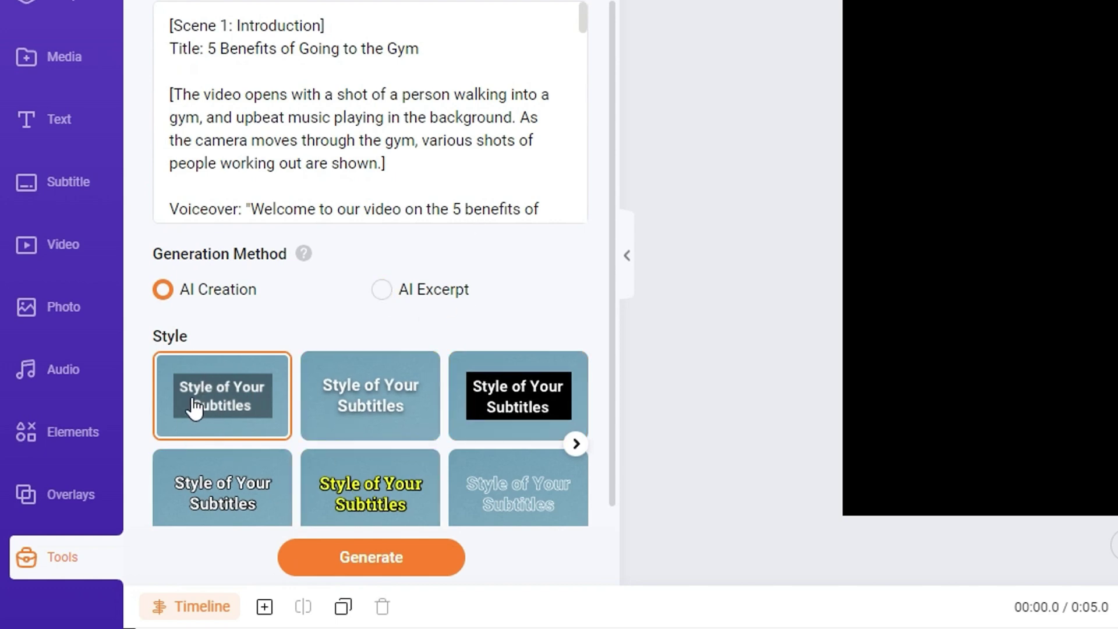
pyautogui.click(377, 564)
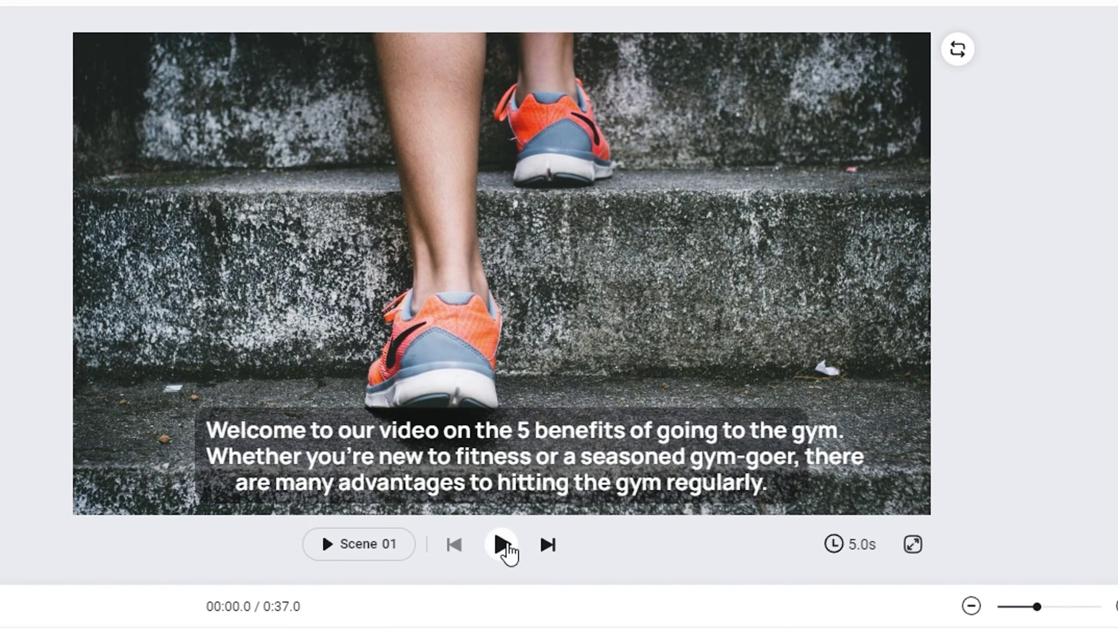
pyautogui.click(502, 546)
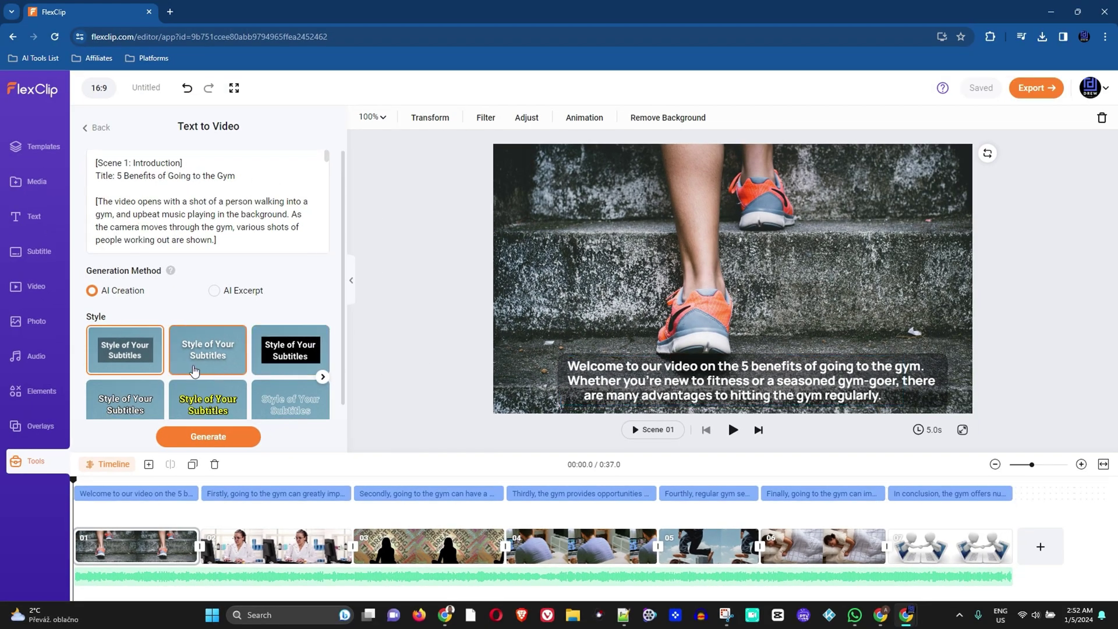
# Swap scene 1's footage for the 0:10 'gym' stock video and trim the clip shorter
pyautogui.scroll(-1, 195, 372)
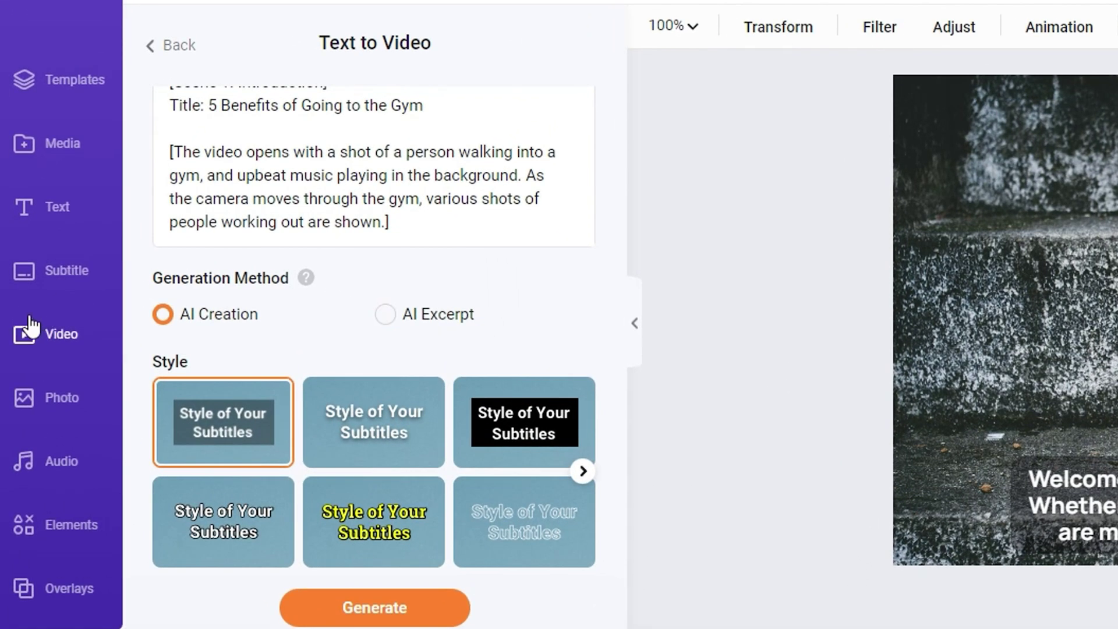
pyautogui.click(62, 333)
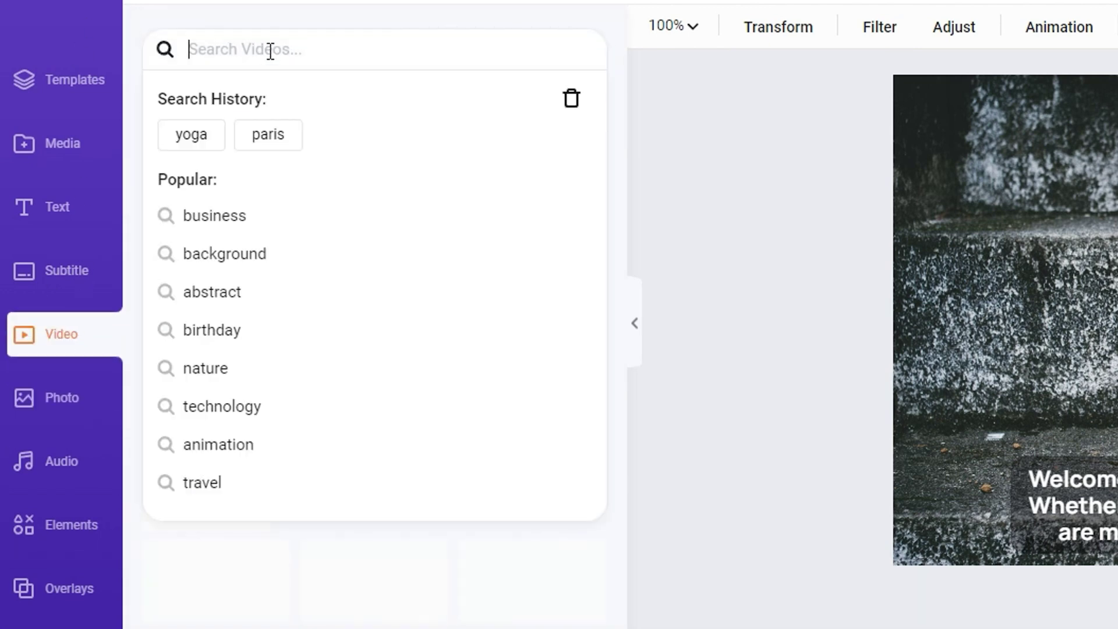
pyautogui.write('gym')
pyautogui.press('Return')
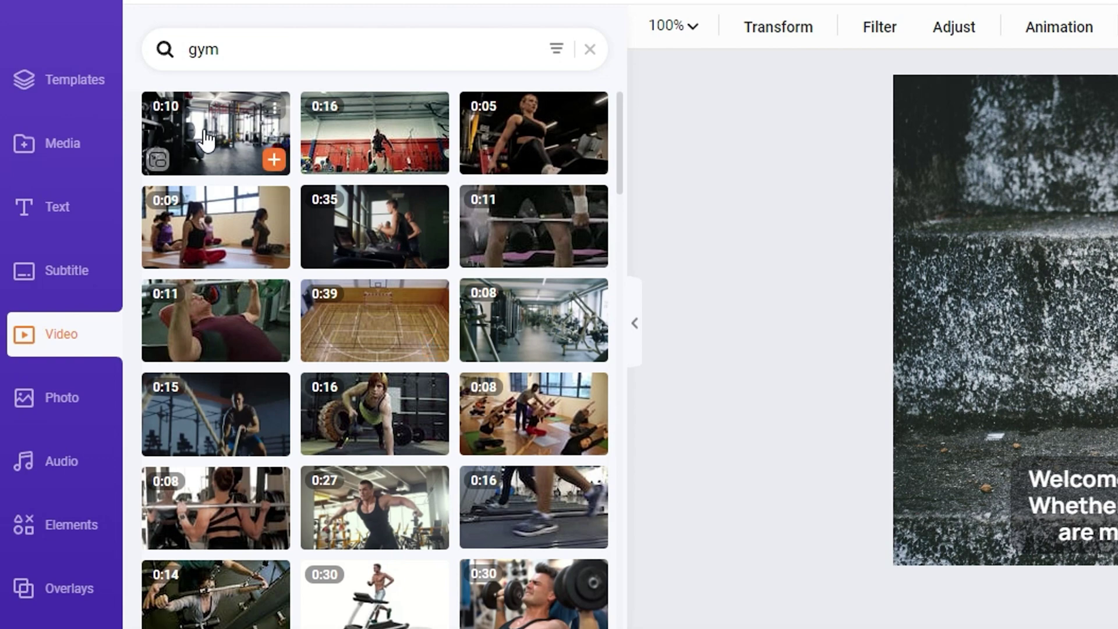
pyautogui.moveTo(206, 140); pyautogui.dragTo(242, 558)
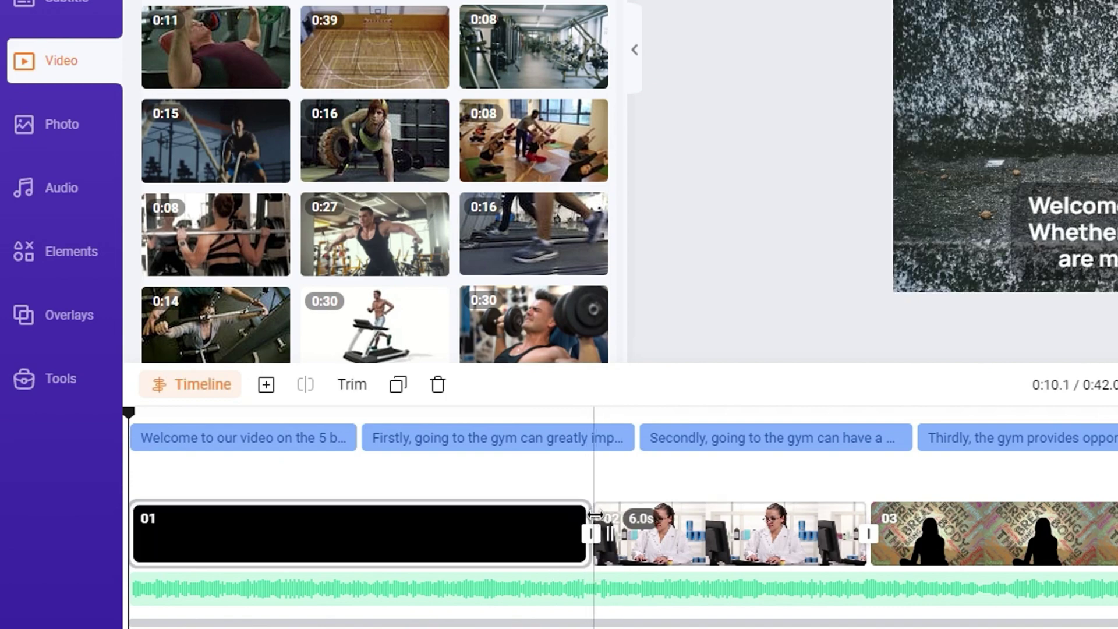
pyautogui.moveTo(595, 514); pyautogui.dragTo(374, 513)
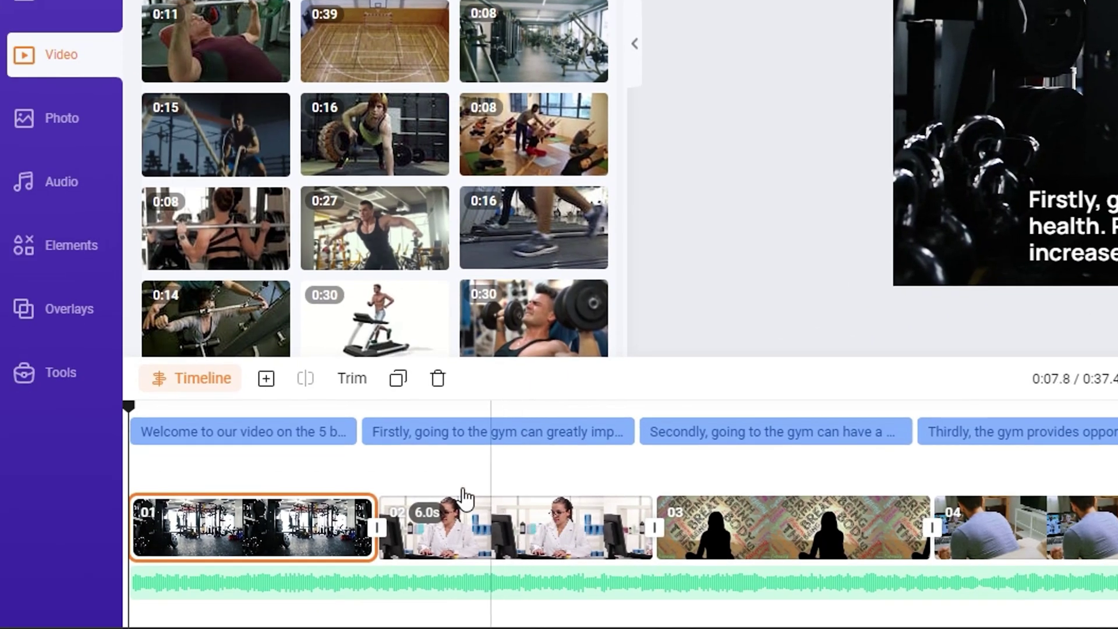
# Browse the Photo and Audio libraries, then go back via Tools to the generated script page
pyautogui.click(62, 127)
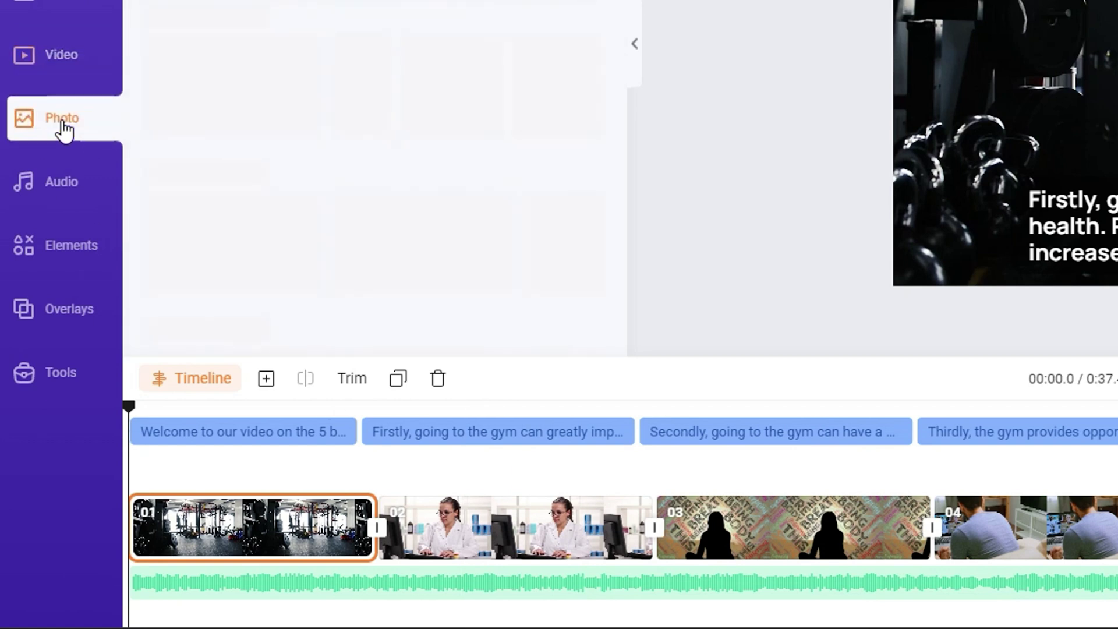
pyautogui.click(48, 189)
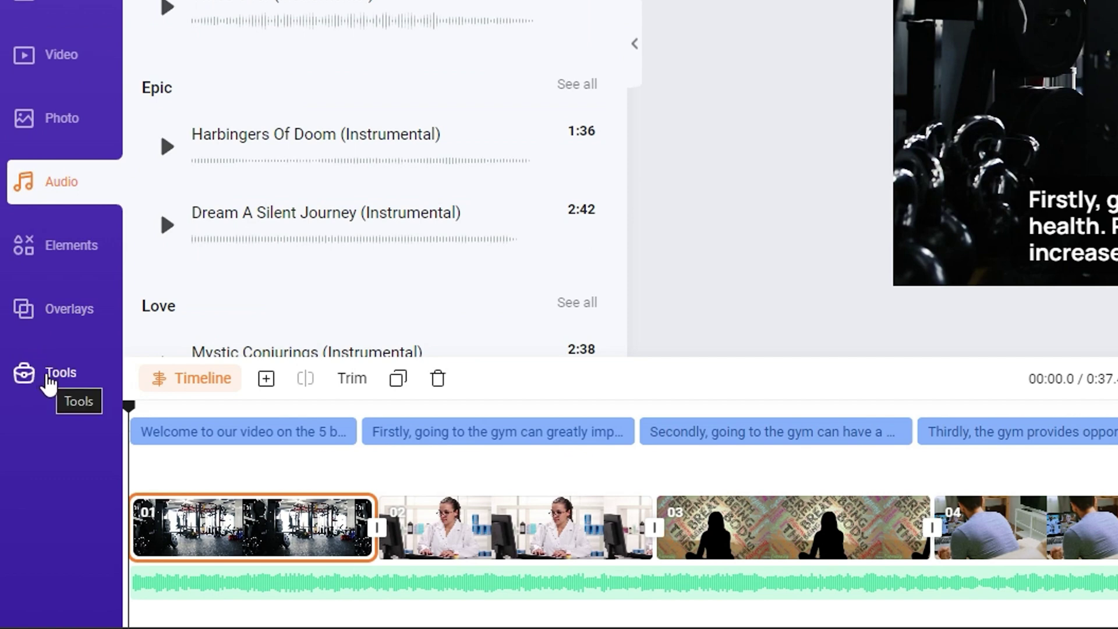
pyautogui.click(46, 383)
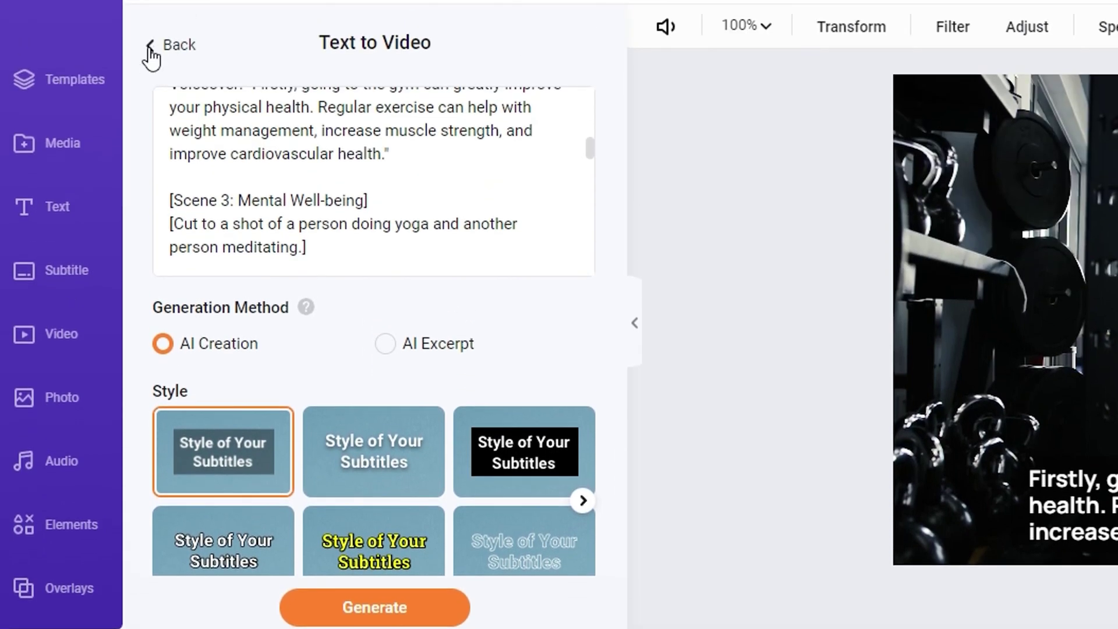
pyautogui.click(152, 57)
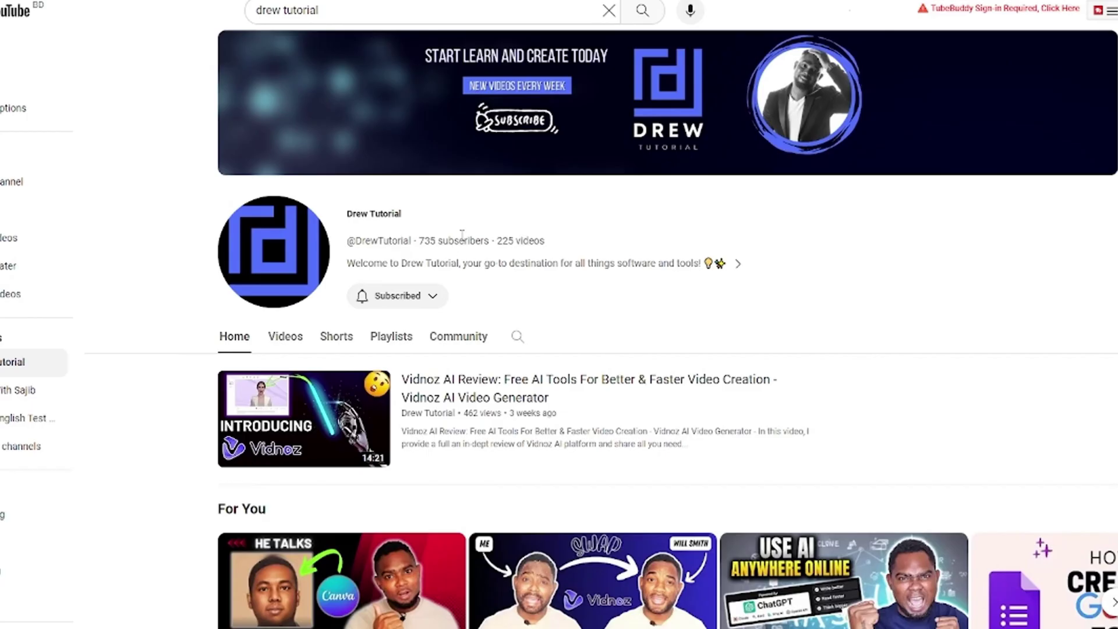
# Show the channel's Videos tab and scroll through its video grid
pyautogui.scroll(-6, 546, 227)
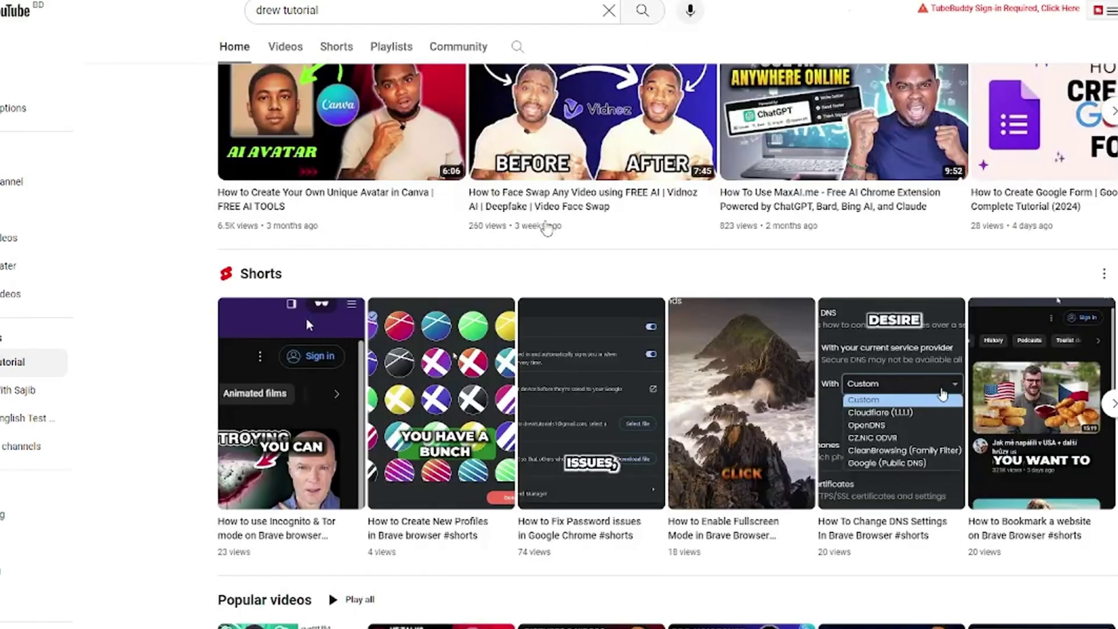
pyautogui.scroll(5, 546, 229)
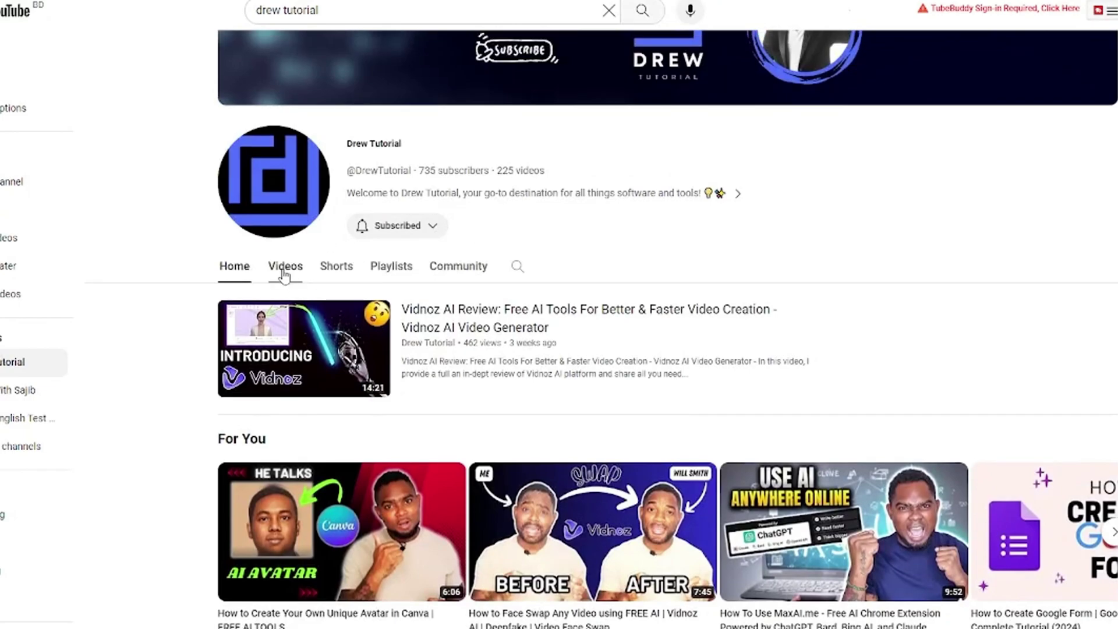
pyautogui.click(285, 267)
pyautogui.scroll(-10, 285, 278)
pyautogui.scroll(-15, 434, 343)
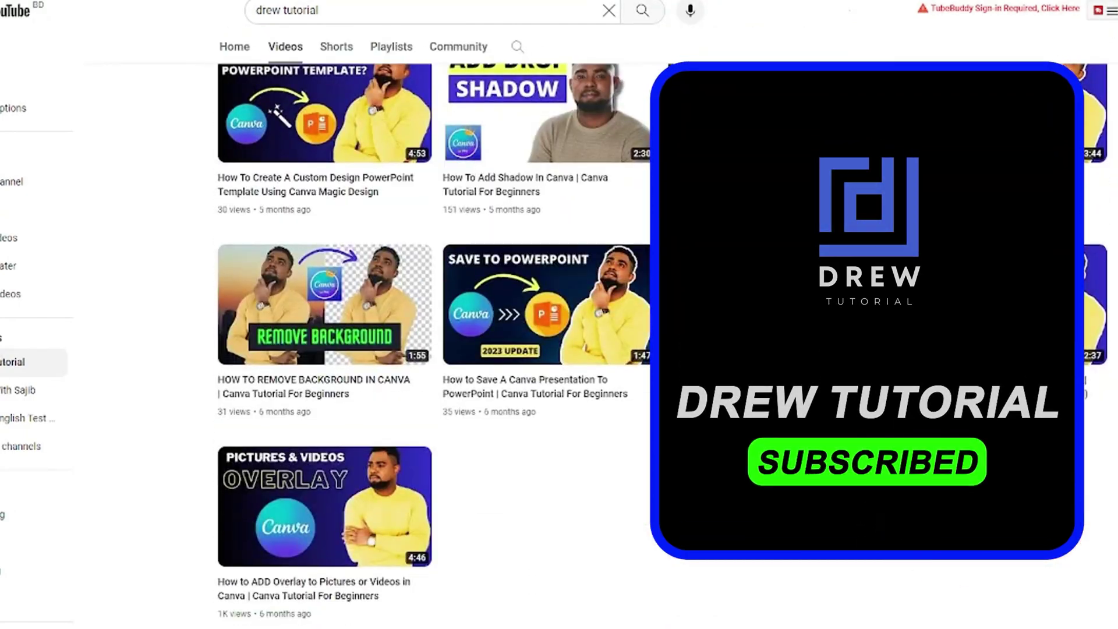
pyautogui.scroll(15, 773, 394)
pyautogui.scroll(15, 792, 398)
pyautogui.scroll(5, 777, 491)
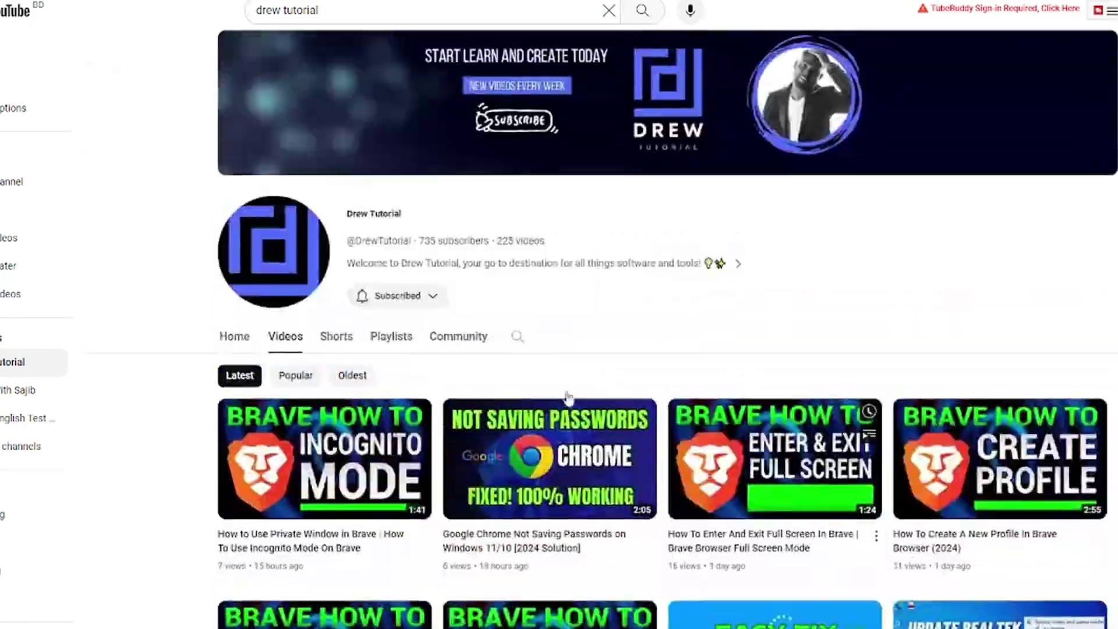
# Switch to the Shorts tab and scroll down its how-to shorts
pyautogui.click(334, 334)
pyautogui.scroll(-5, 626, 396)
pyautogui.scroll(-15, 626, 396)
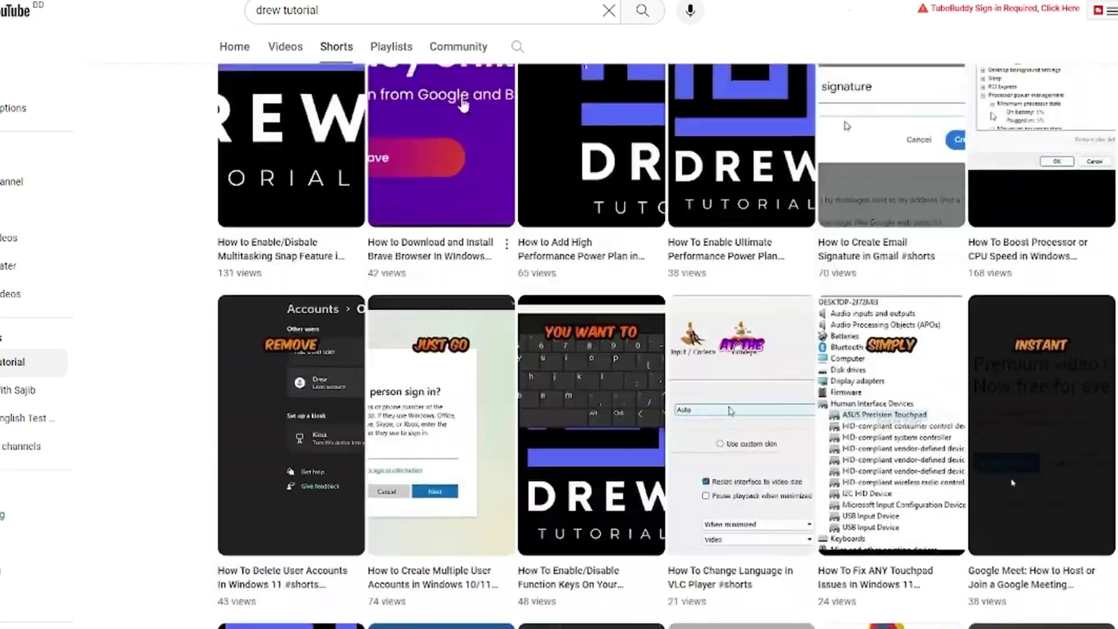